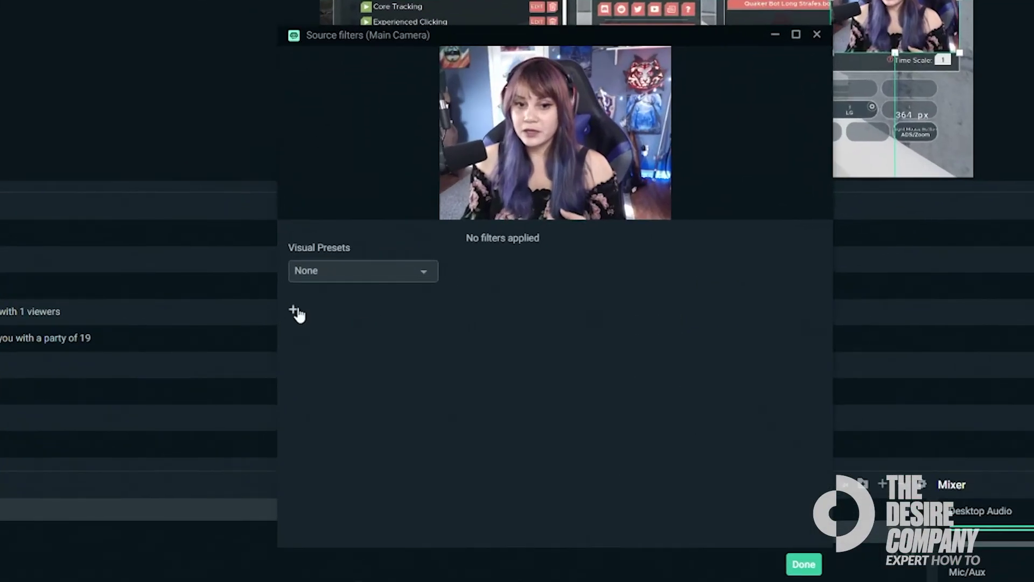
- Add a Color Correction filter to the Main Camera source with default settings
click(298, 313)
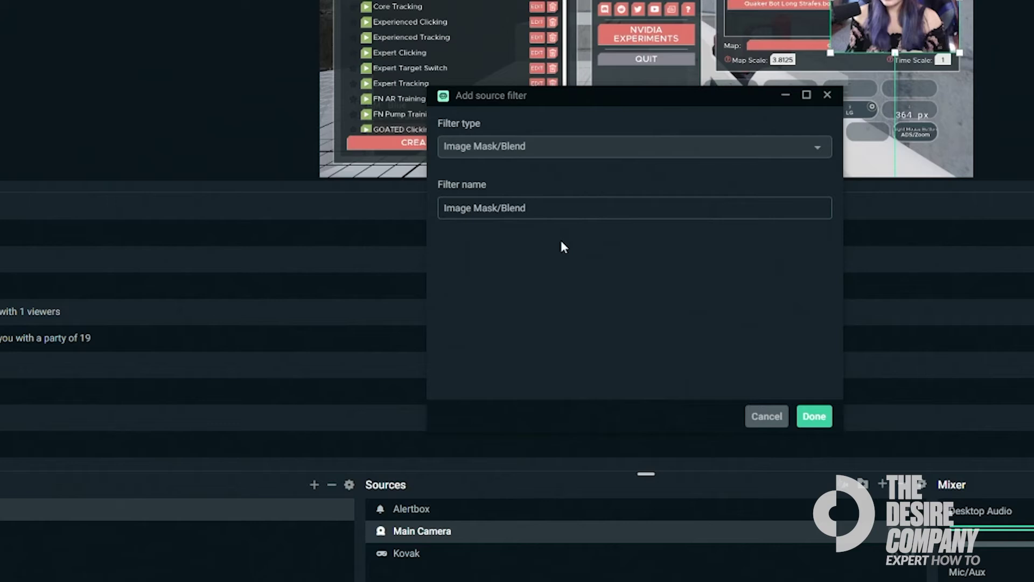
click(606, 151)
click(559, 254)
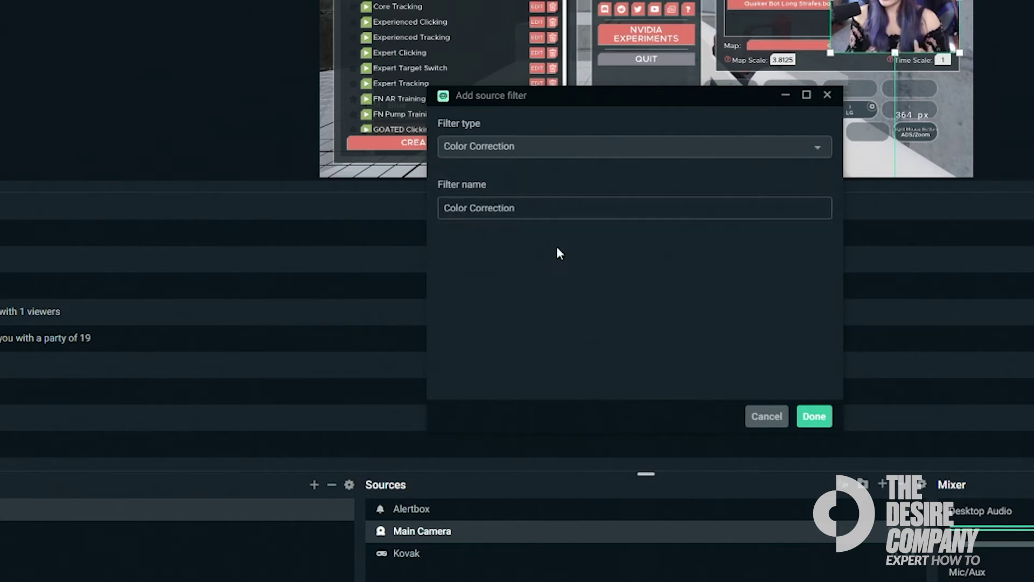
click(814, 415)
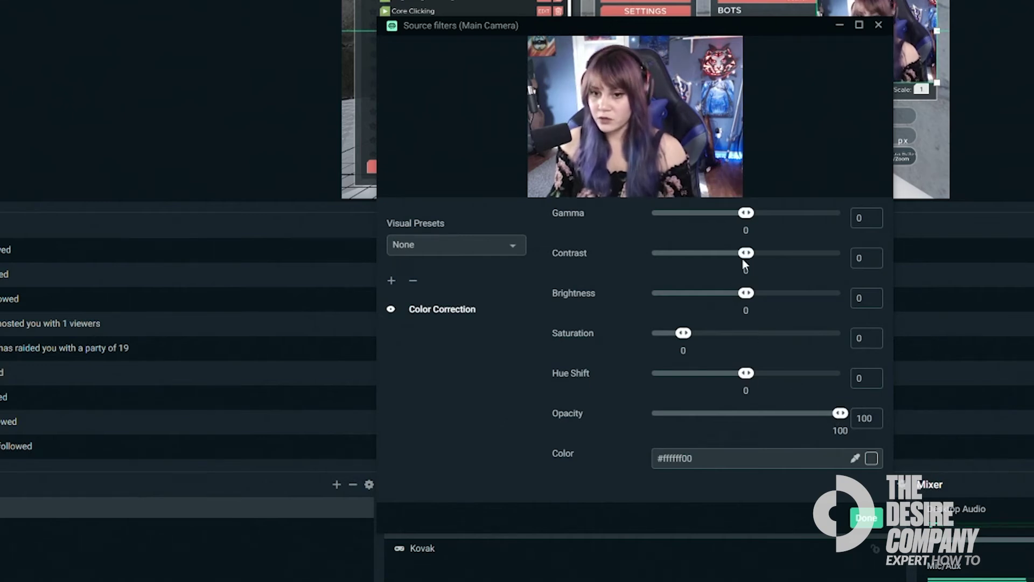
- Adjust the Color Correction sliders to gamma 0.07 and contrast -0.01
drag(792, 259, 745, 257)
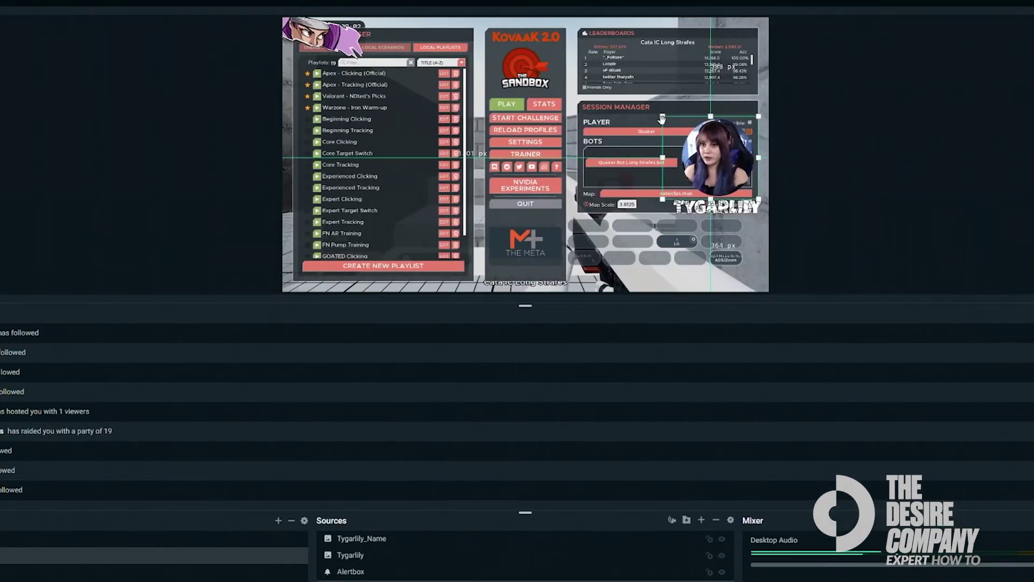
- Enlarge the face camera over the game scene and crop its right side inward
drag(661, 119, 549, 170)
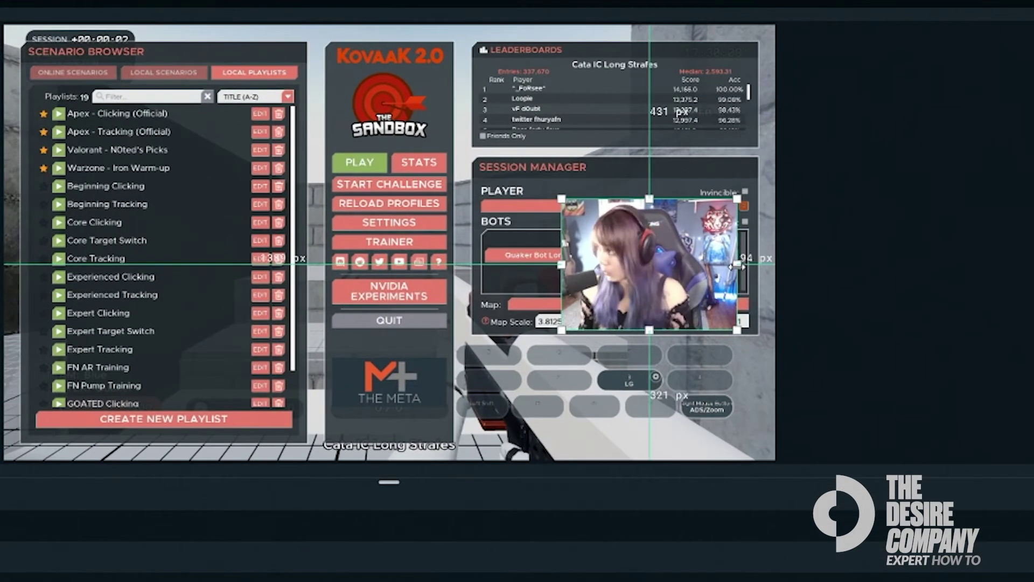
drag(737, 262, 714, 267)
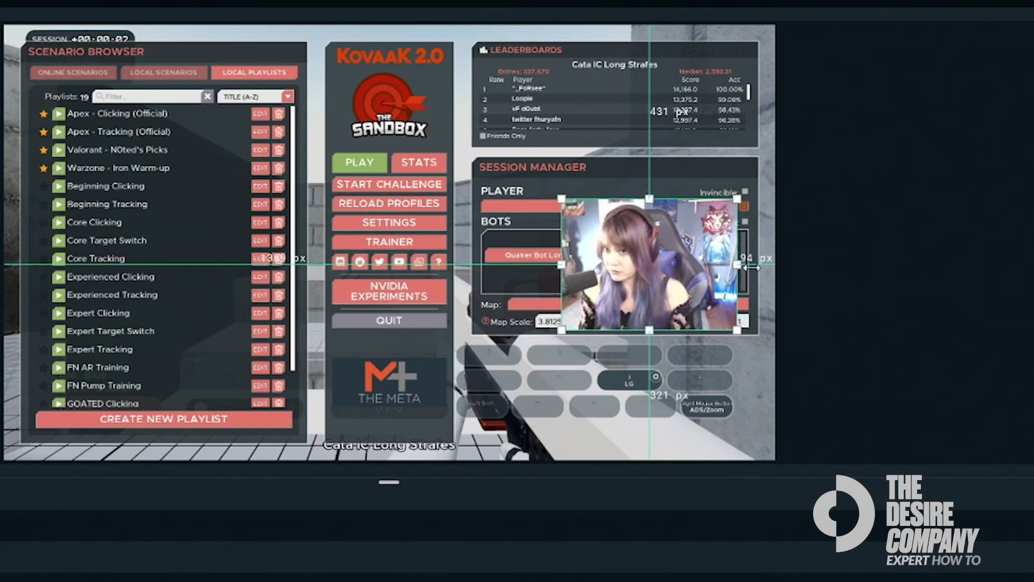